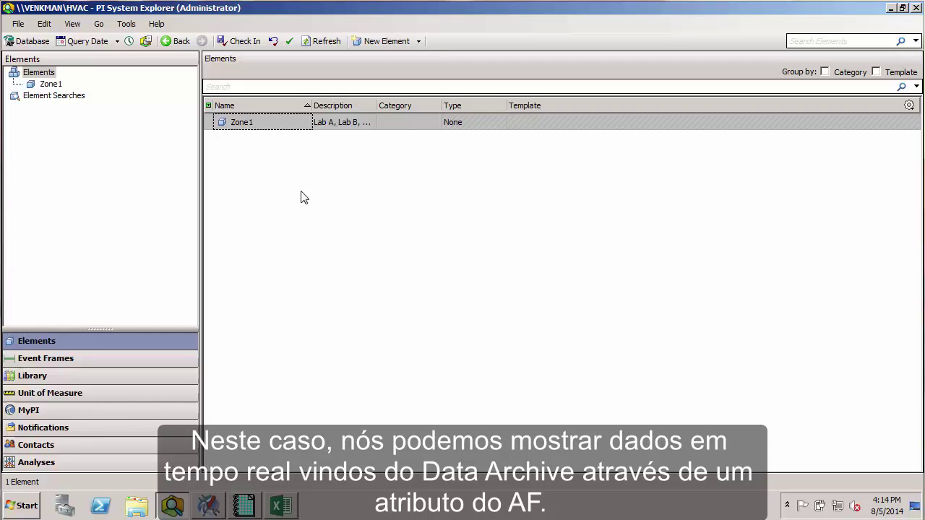
Step: Switch PI System Explorer to the HVAC Prod database
left_click(28, 44)
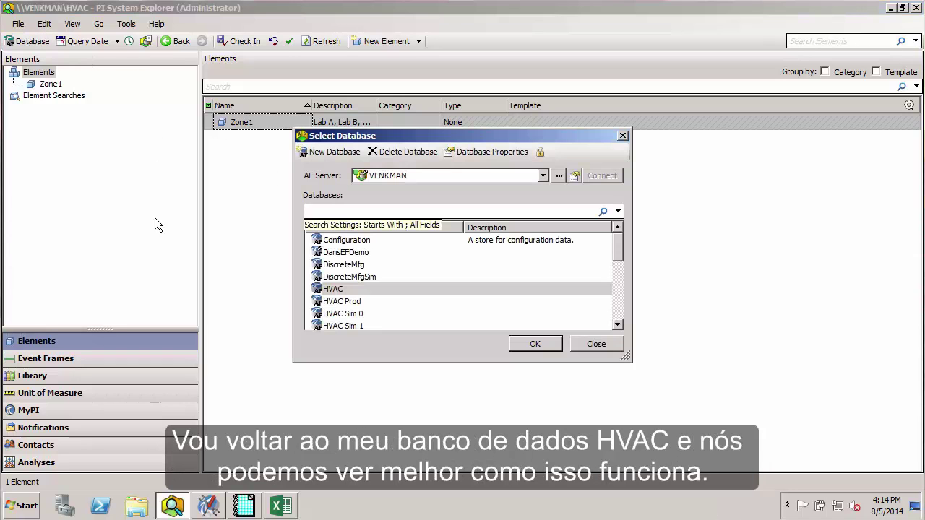
left_click(334, 302)
left_click(543, 344)
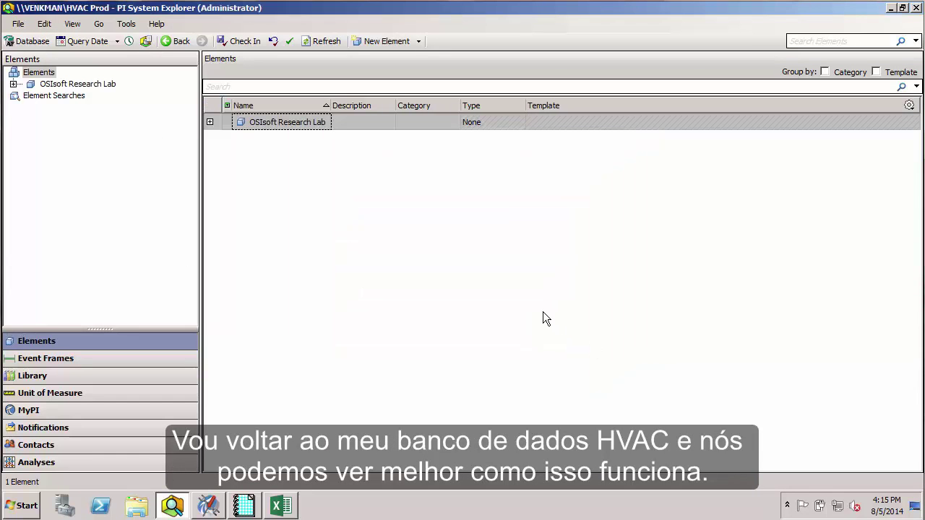
Step: Inspect the OSIsoft Research Lab's Outside Temperature attribute and its PI Point tag reference
left_click(78, 84)
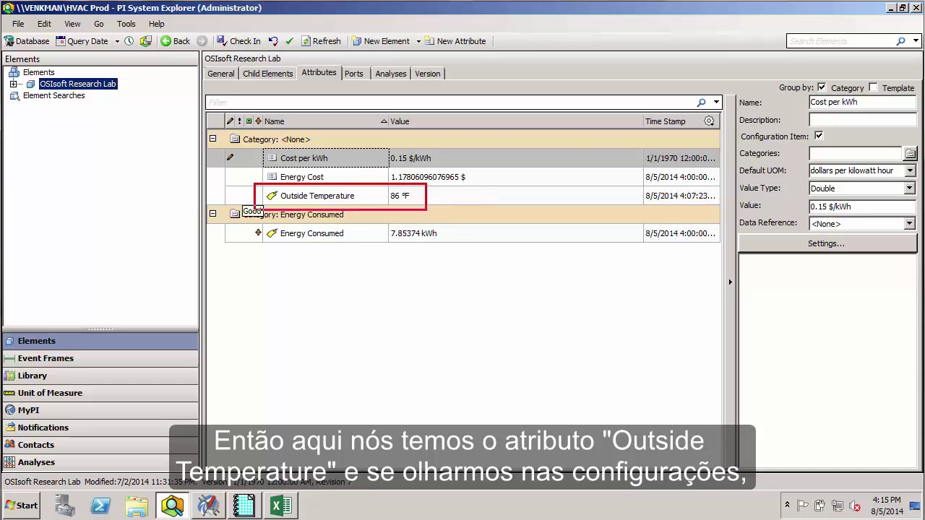
left_click(368, 196)
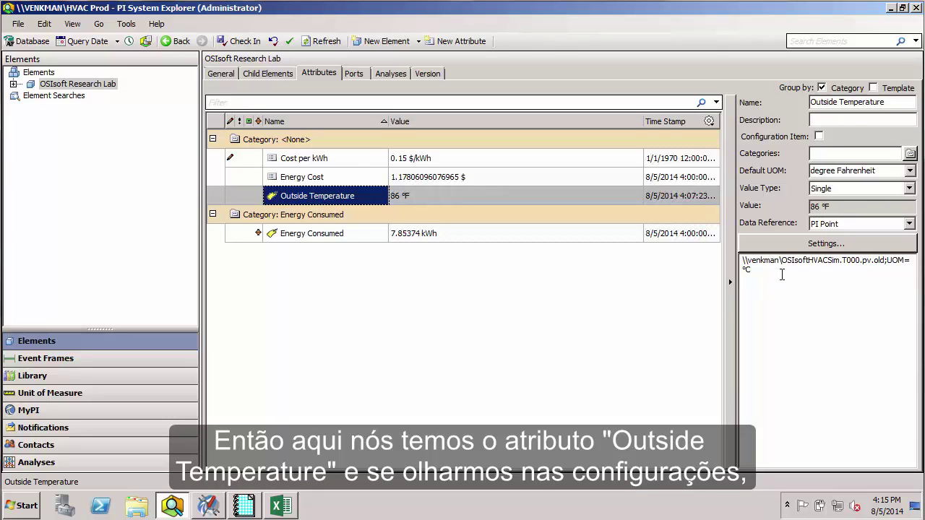
left_click_drag(781, 261, 872, 262)
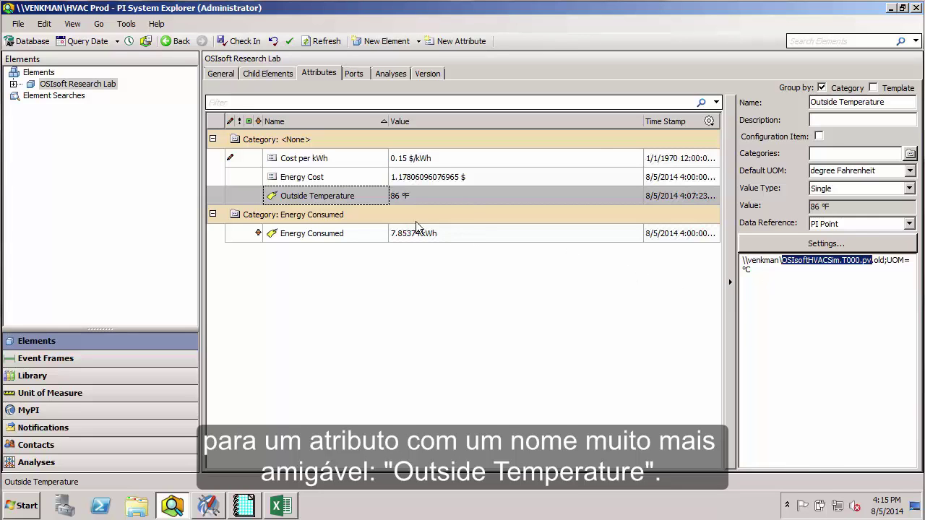
left_click(349, 198)
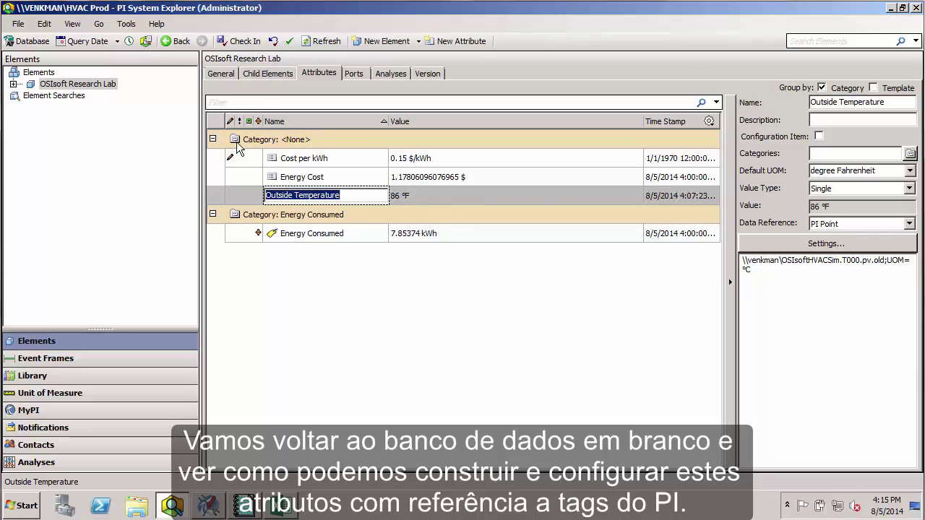
Step: Return to the HVAC database's Zone1 element and check the tag list in Excel
left_click(34, 44)
left_click(478, 289)
left_click(532, 344)
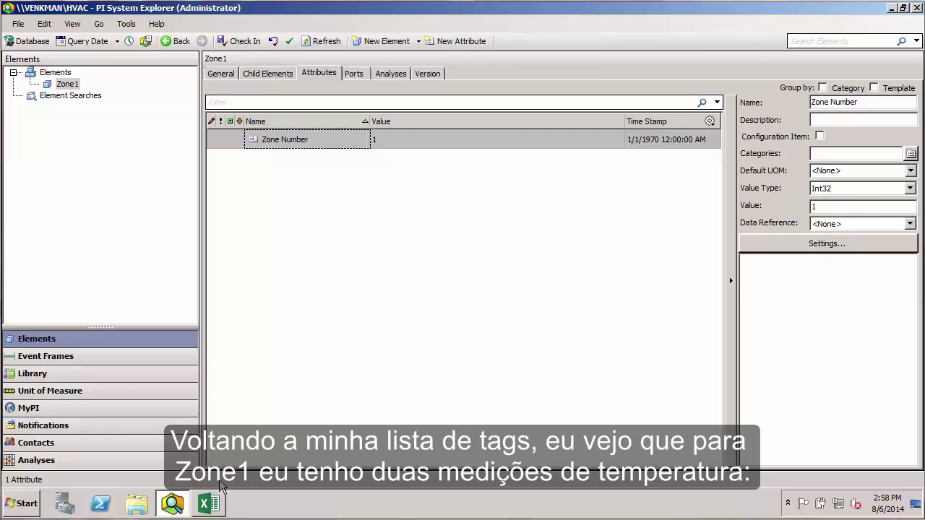
left_click(216, 504)
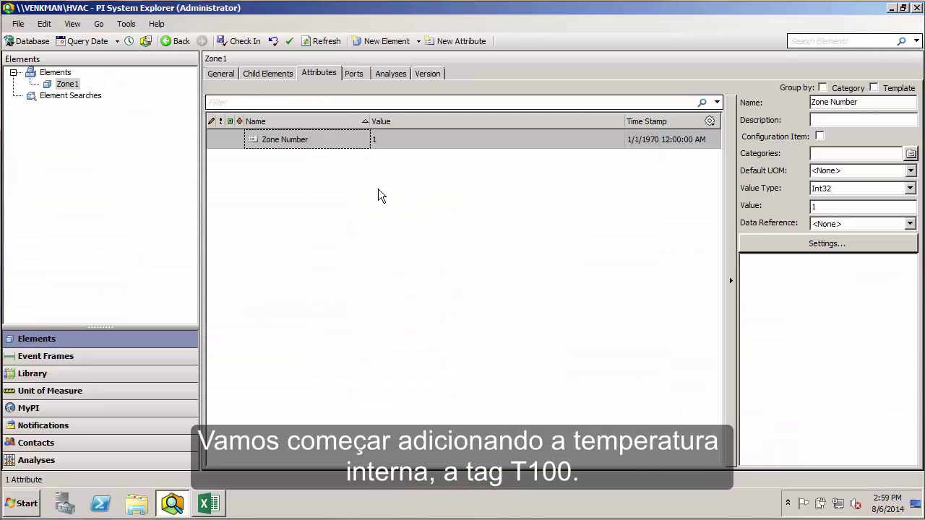
Step: Add a new attribute to Zone1 named Indoor Temperature
right_click(386, 186)
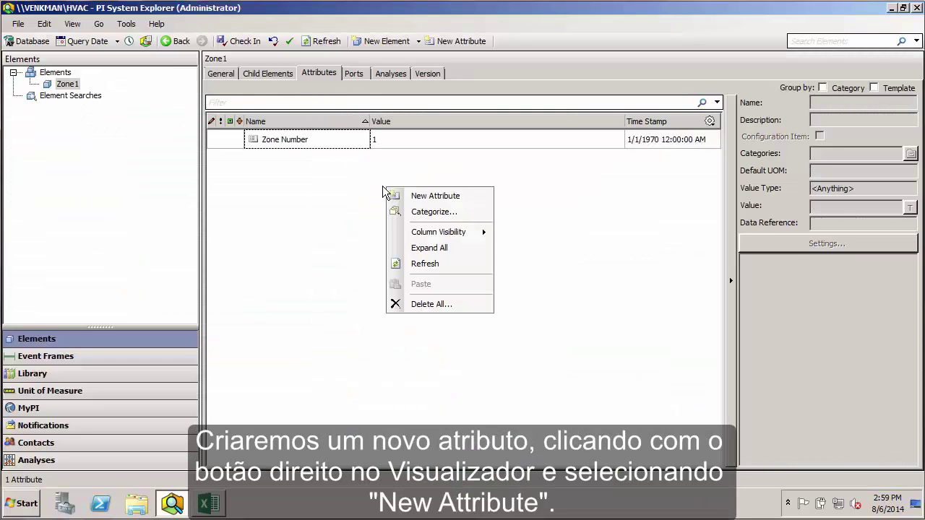
left_click(433, 196)
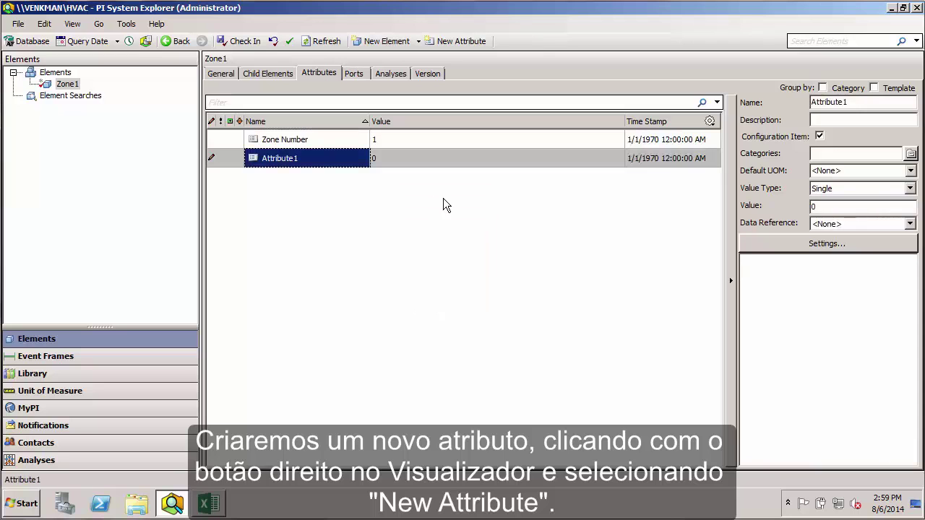
double_click(853, 104)
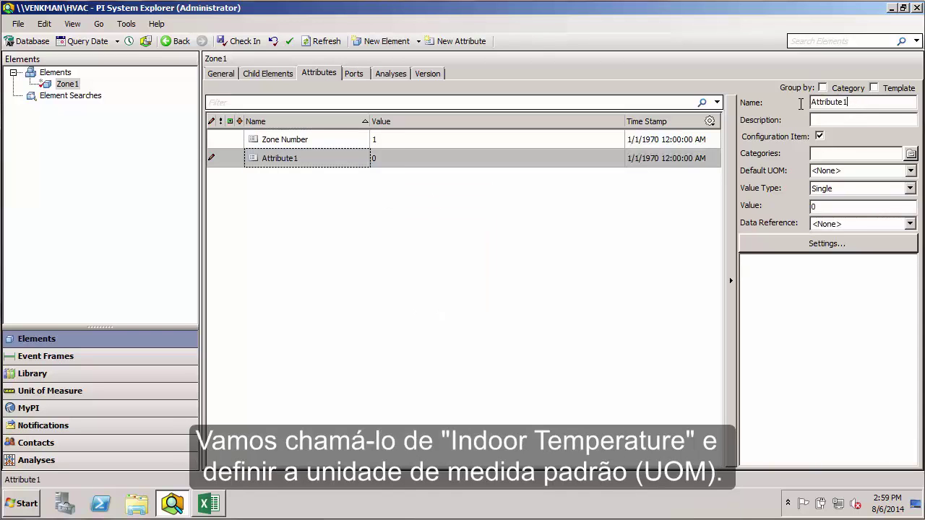
type("Ind")
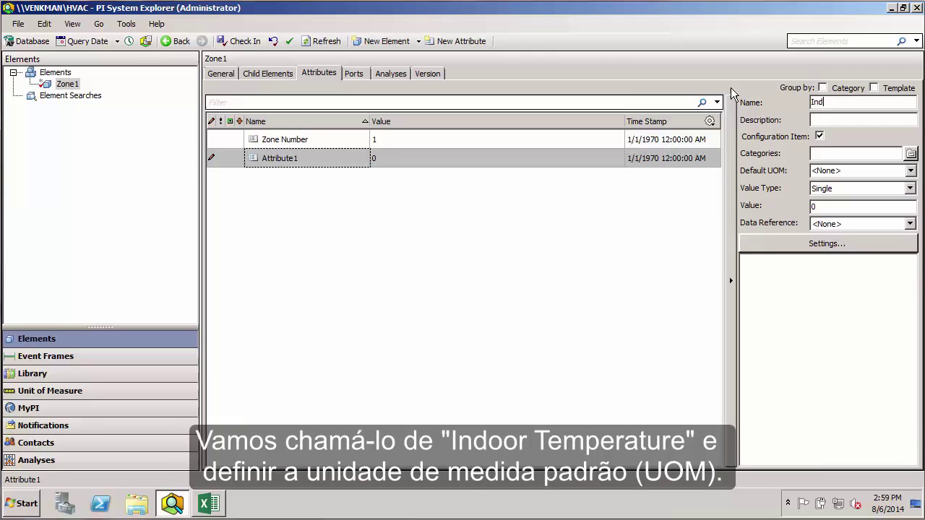
type("oor Temperature")
key("Tab")
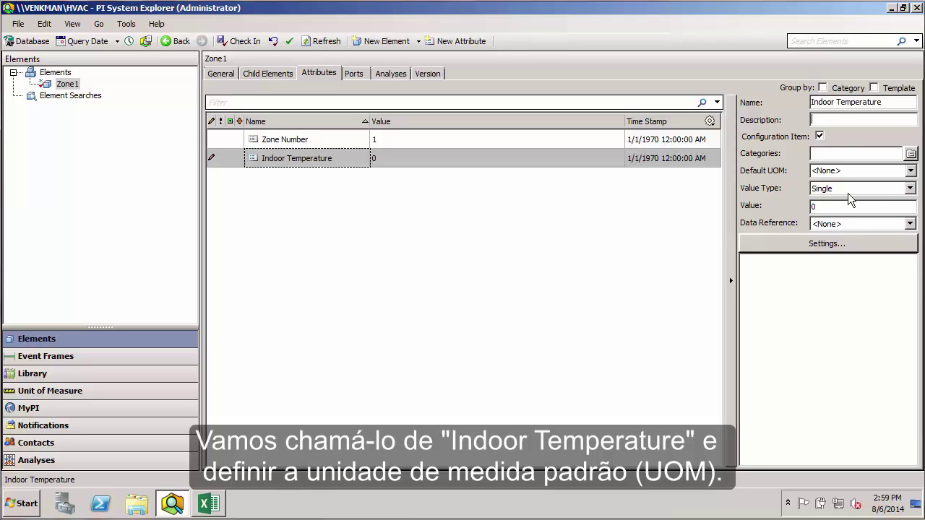
Step: Set Indoor Temperature's default unit of measure to degree Fahrenheit
left_click(911, 172)
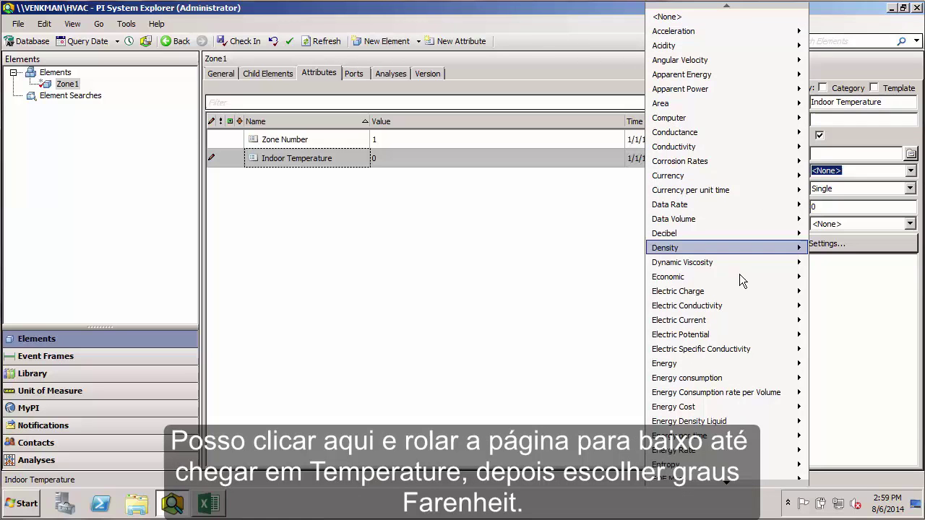
left_click_drag(729, 489, 727, 488)
mouse_move(729, 323)
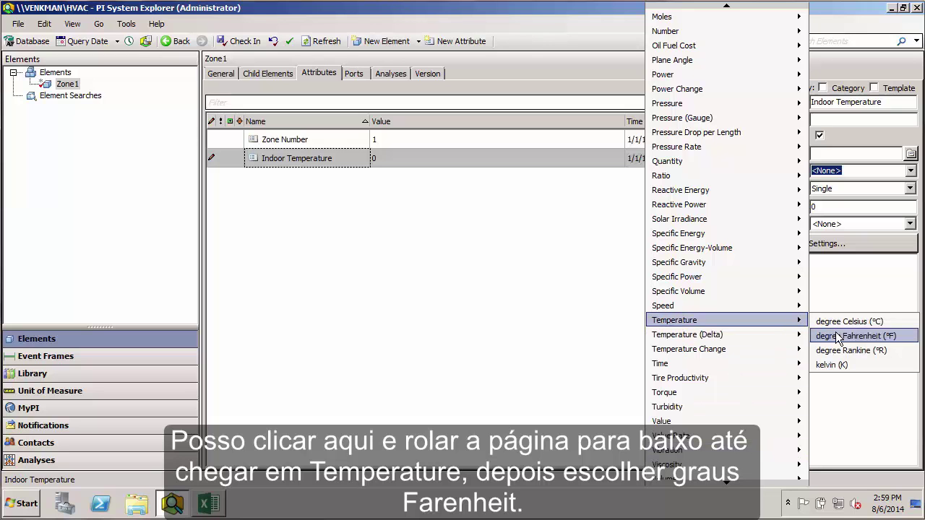
left_click(844, 198)
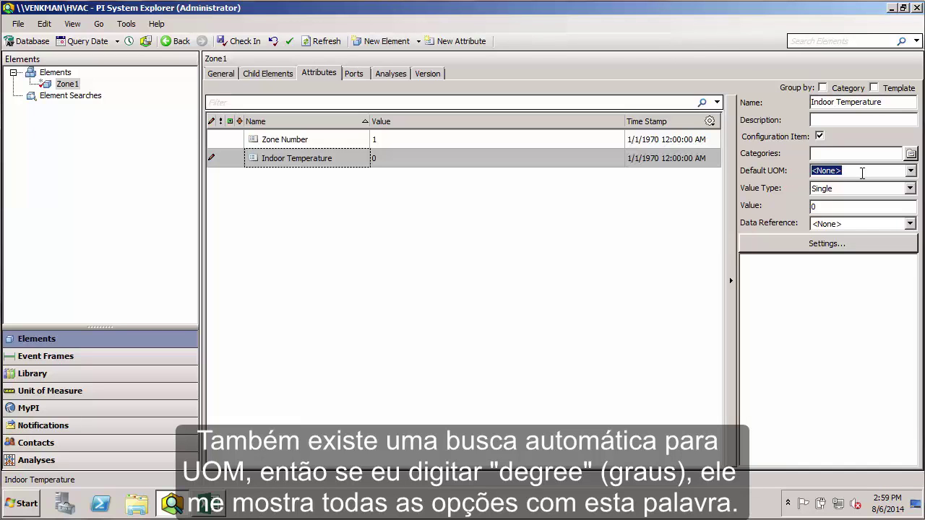
type("degree")
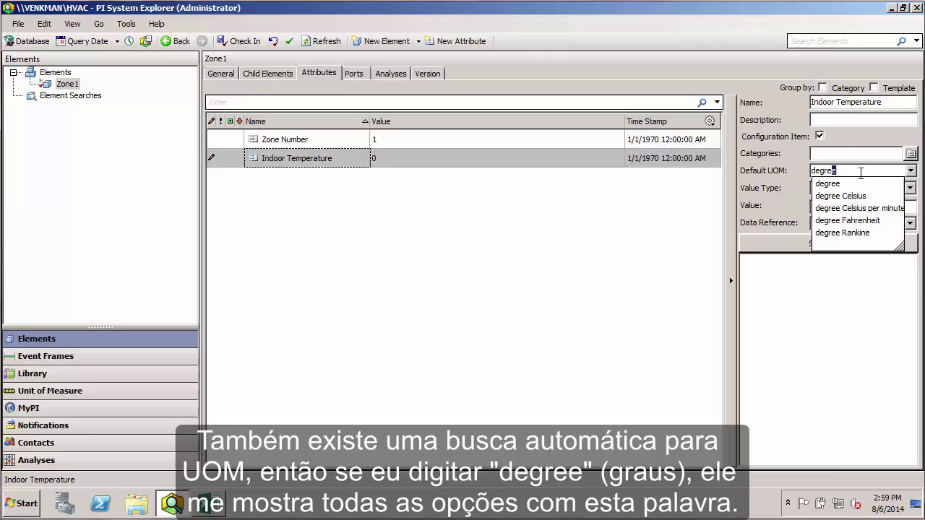
left_click(849, 220)
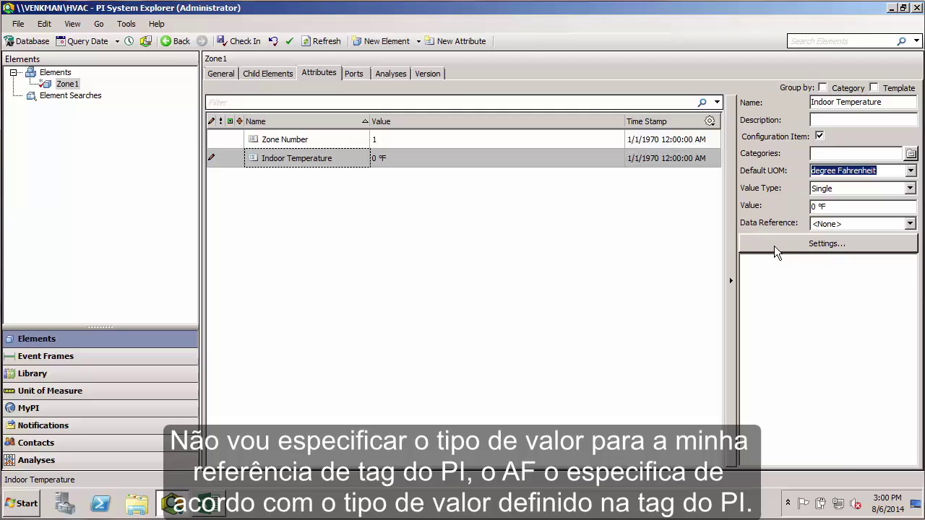
Step: Switch Indoor Temperature's data reference to PI Point and bring up the PI Point settings
left_click(910, 223)
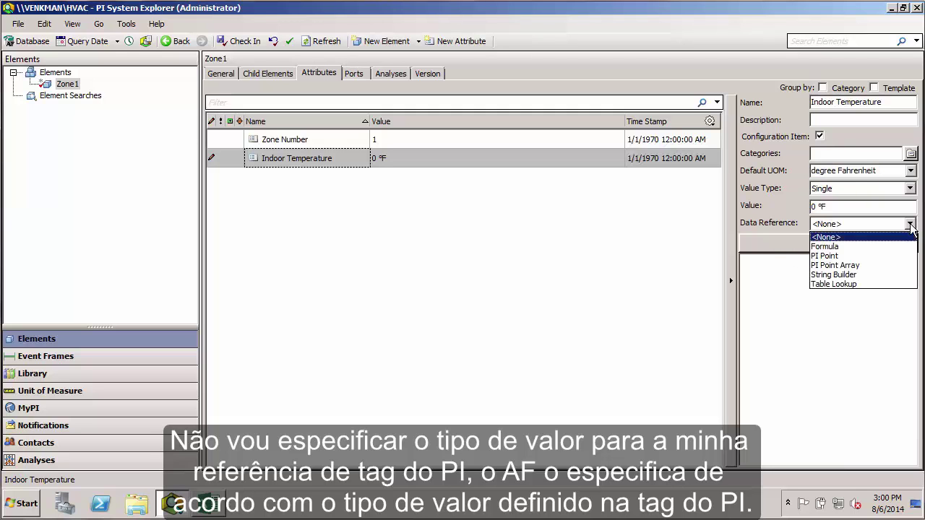
left_click(843, 255)
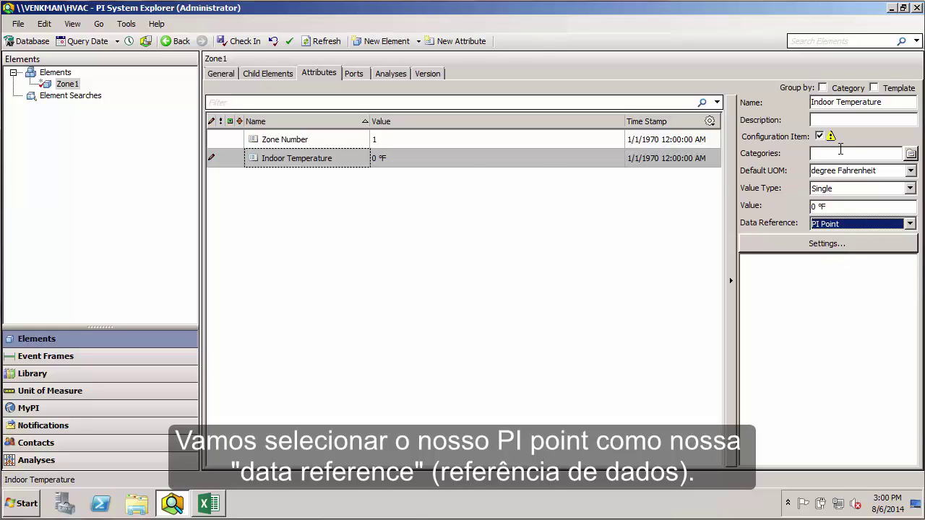
mouse_move(830, 139)
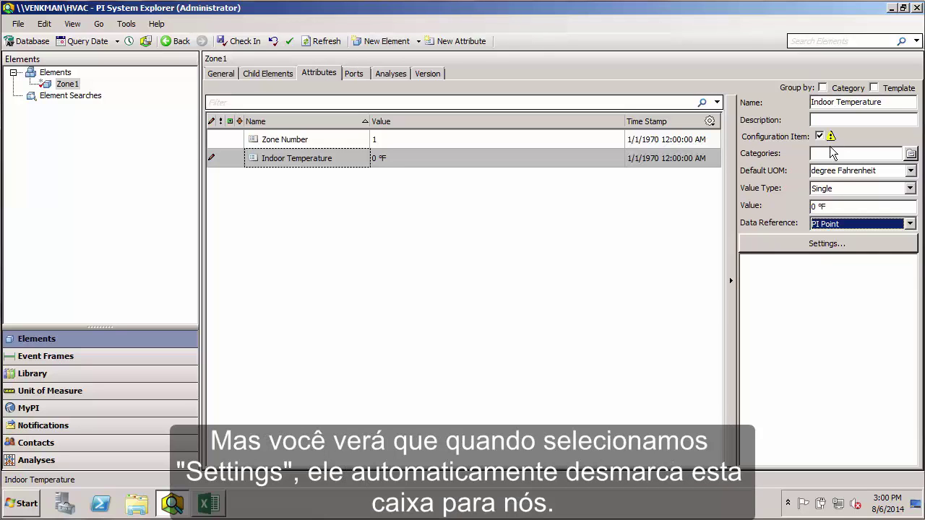
left_click(823, 244)
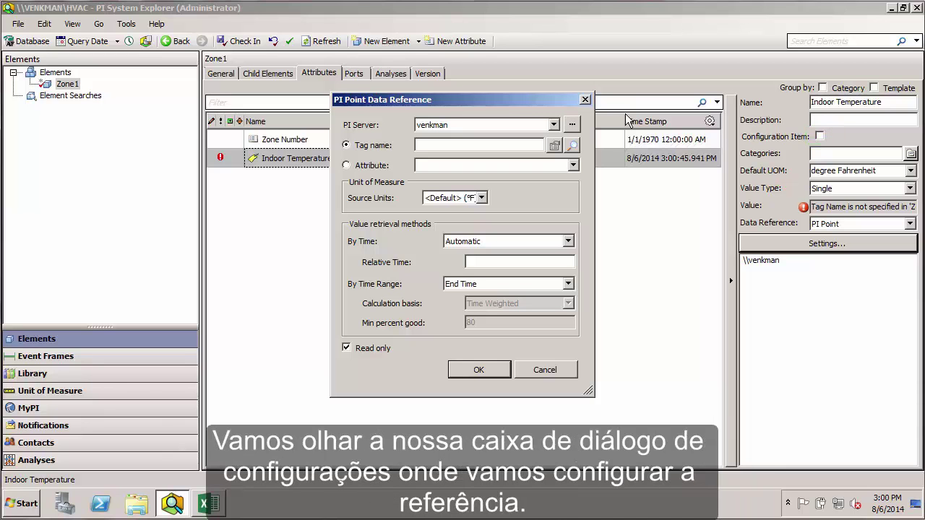
Step: Keep venkman as the PI server and launch a tag search for the HVAC tags
left_click_drag(484, 99, 570, 97)
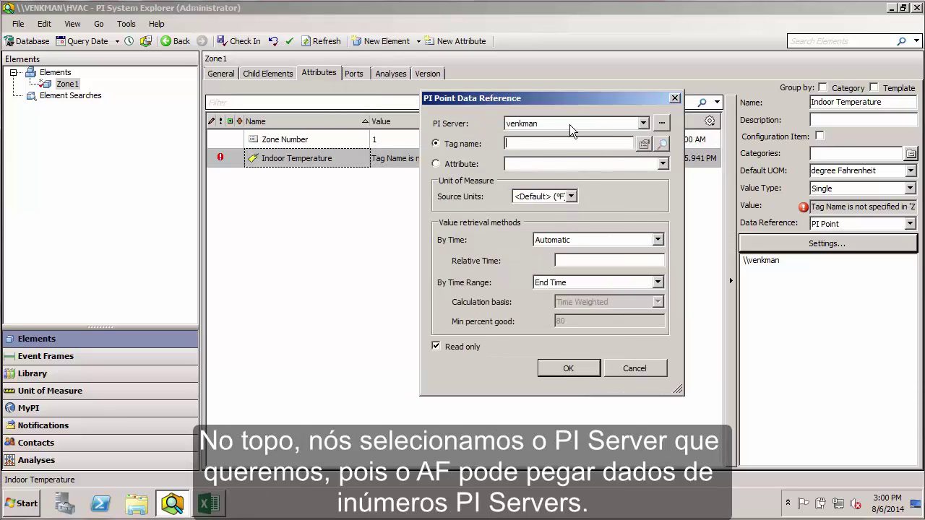
left_click(642, 123)
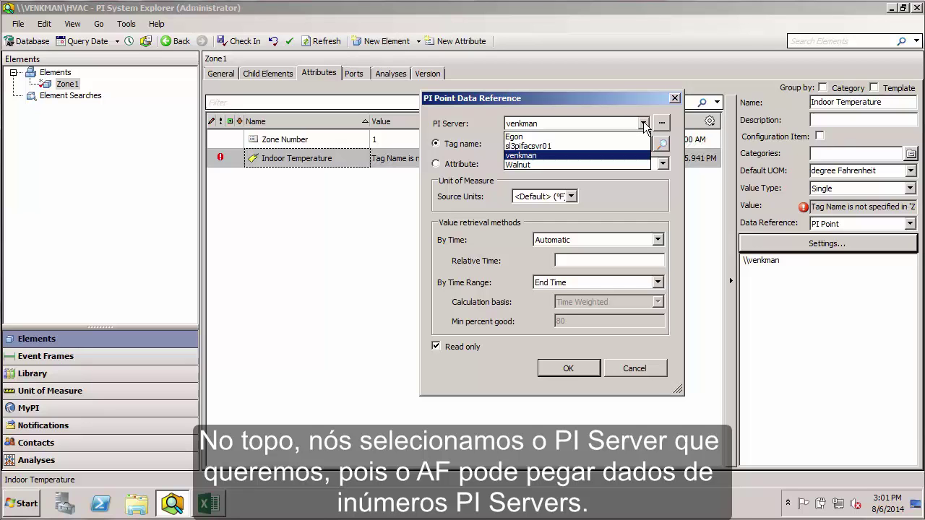
left_click(644, 126)
left_click(661, 125)
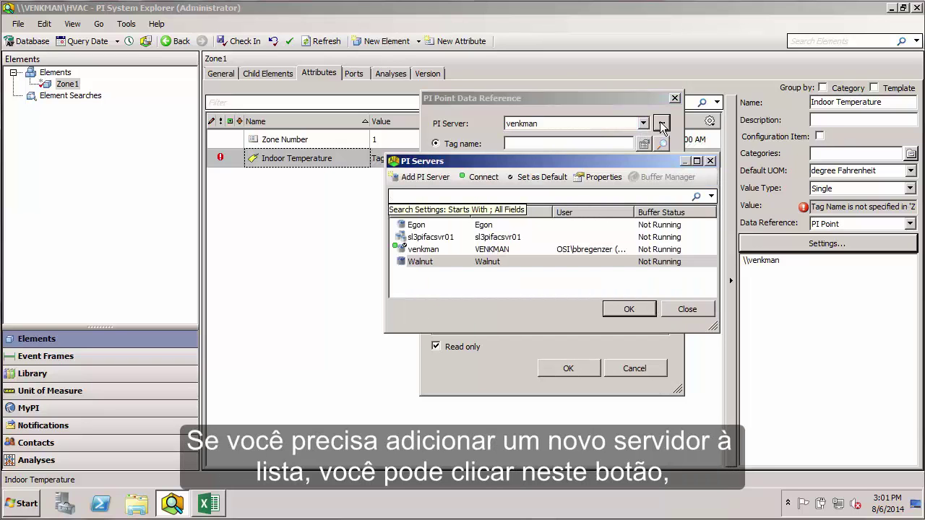
left_click(688, 309)
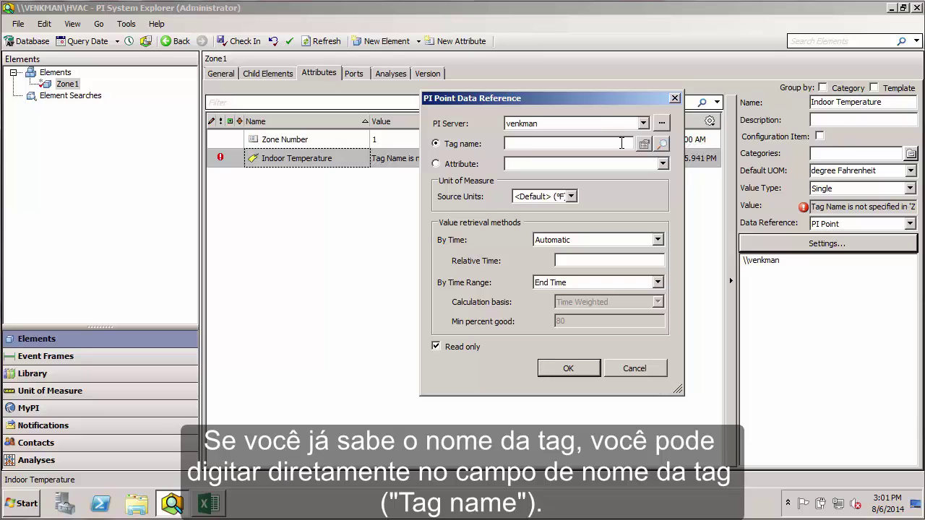
left_click(663, 144)
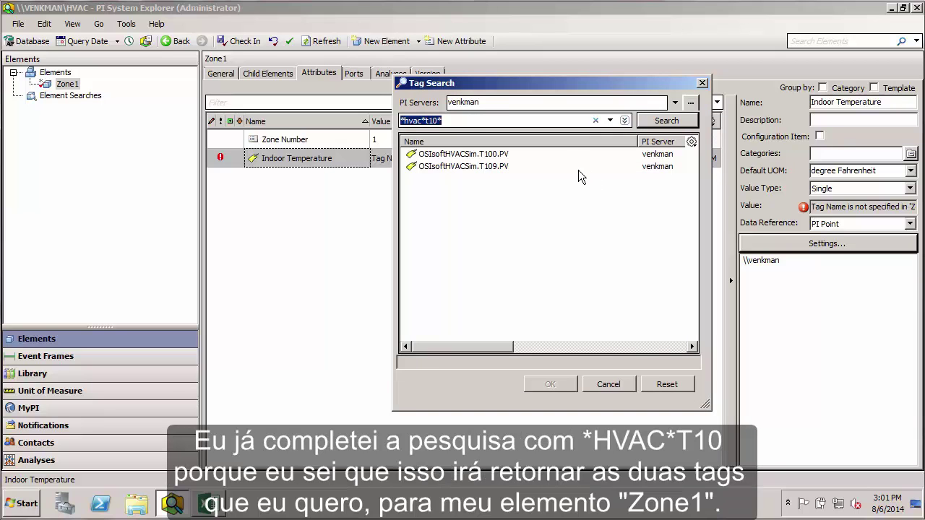
Step: Search venkman for *hvac*t10* and select OSIsoftHVACSim.T100.PV from the results
left_click(455, 120)
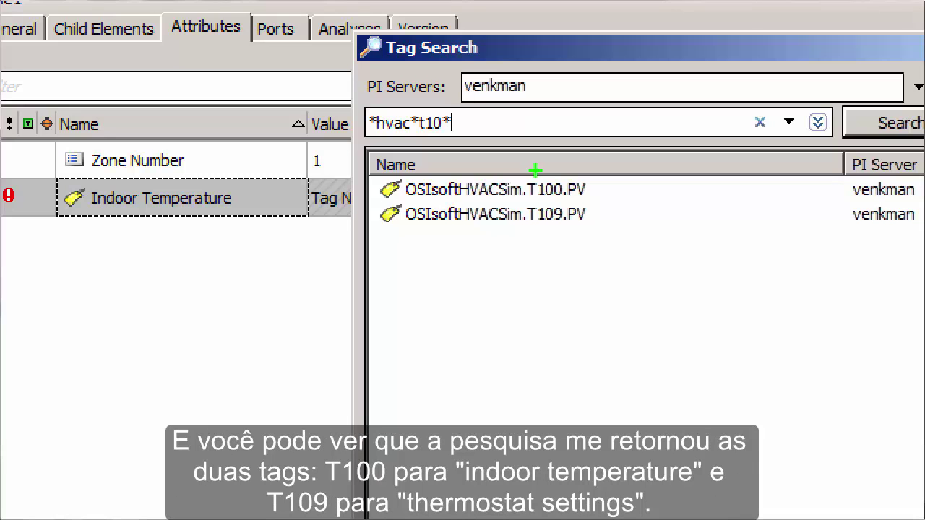
mouse_move(524, 175)
left_mouse_down()
mouse_move(558, 203)
mouse_move(595, 206)
left_mouse_up()
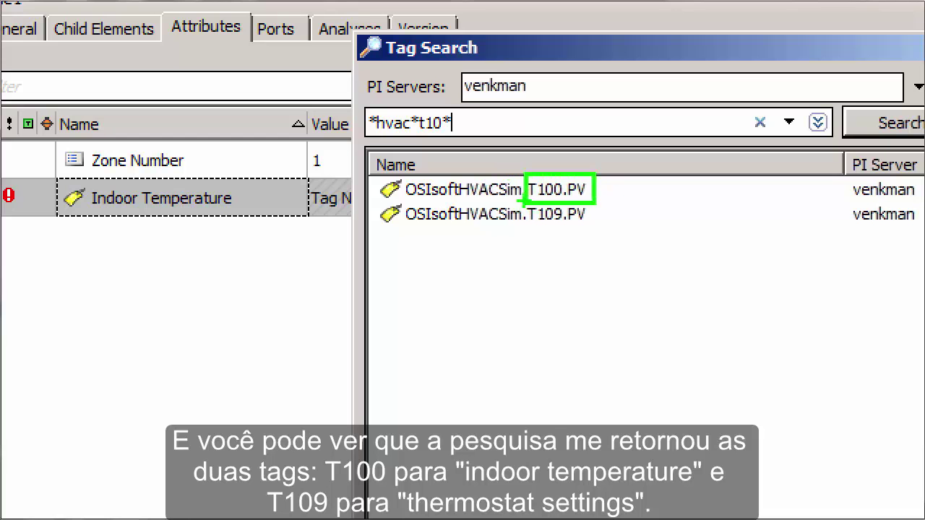
mouse_move(526, 210)
left_mouse_down()
mouse_move(566, 226)
mouse_move(595, 220)
mouse_move(568, 199)
left_mouse_up()
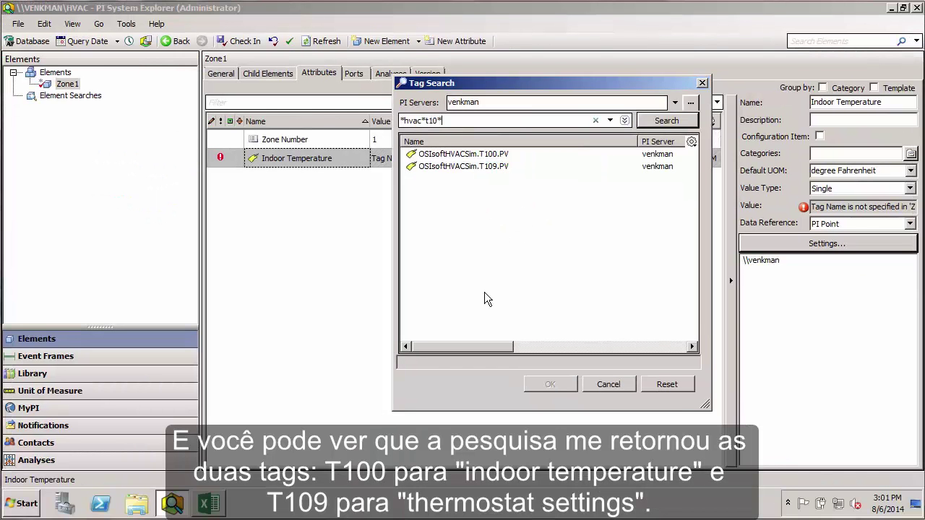
left_click(488, 155)
Step: Confirm OSIsoftHVACSim.T100.PV as Indoor Temperature's tag and review the reference settings
left_click(549, 383)
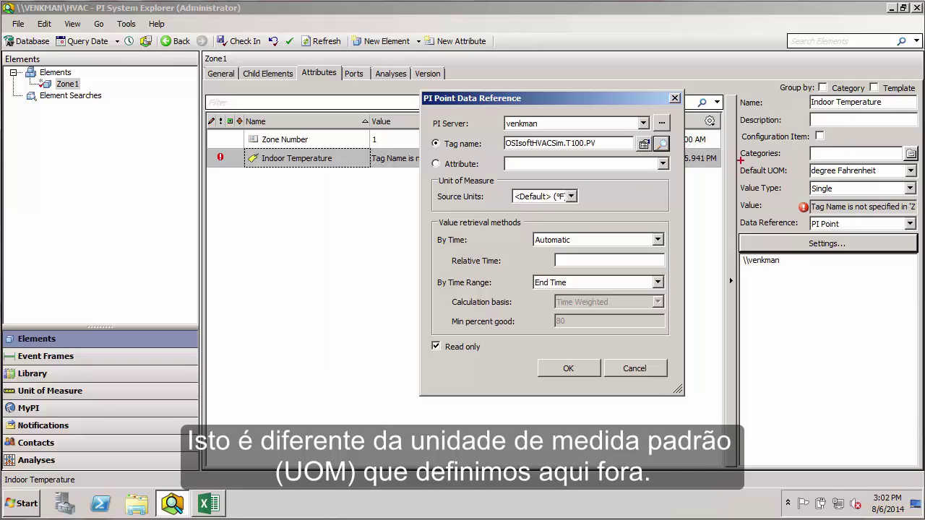
left_click_drag(738, 164, 803, 179)
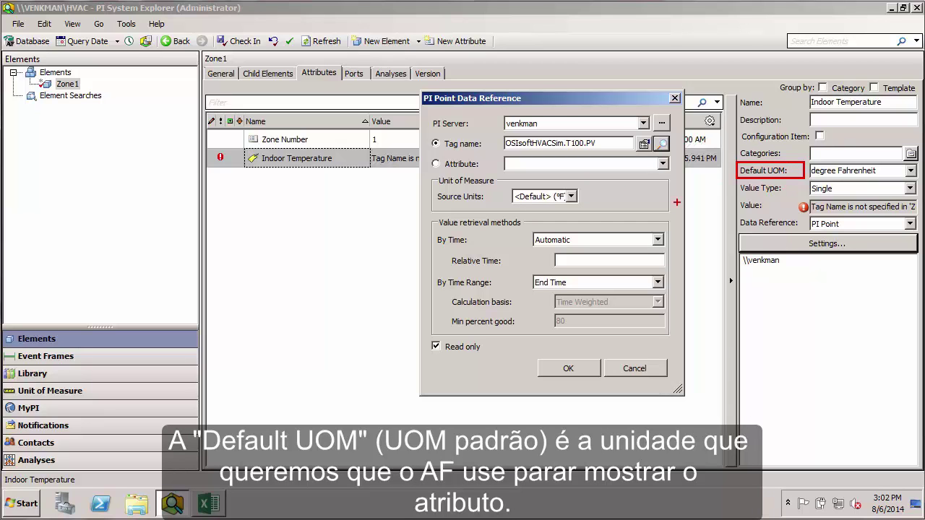
left_click_drag(431, 188, 487, 205)
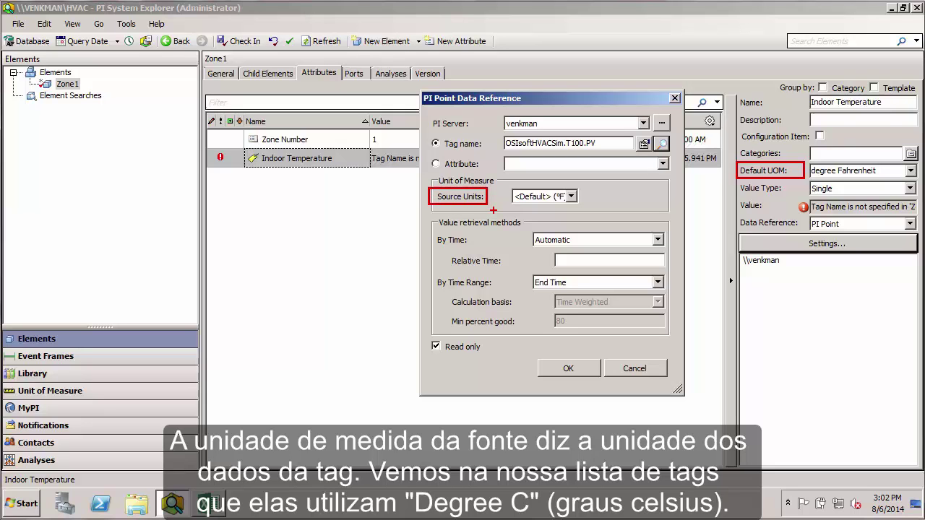
key("Escape")
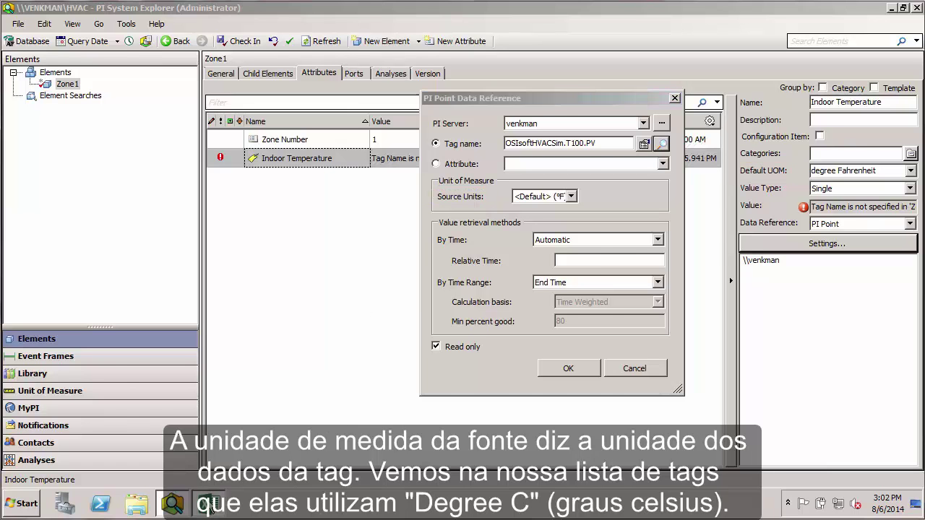
Step: Check in VizDemo_SimWork.xlsx that tags T100 and T109 are measured in Degrees C
left_click(209, 503)
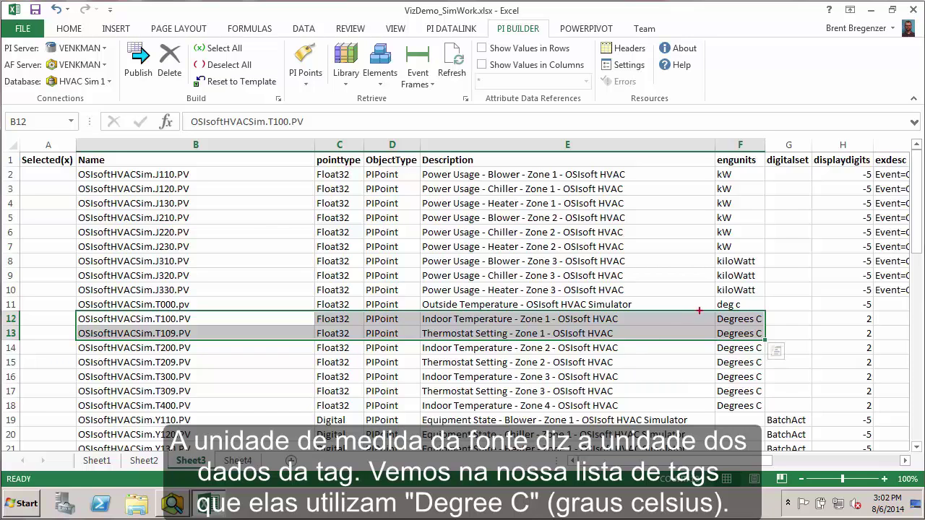
left_click_drag(705, 311, 756, 334)
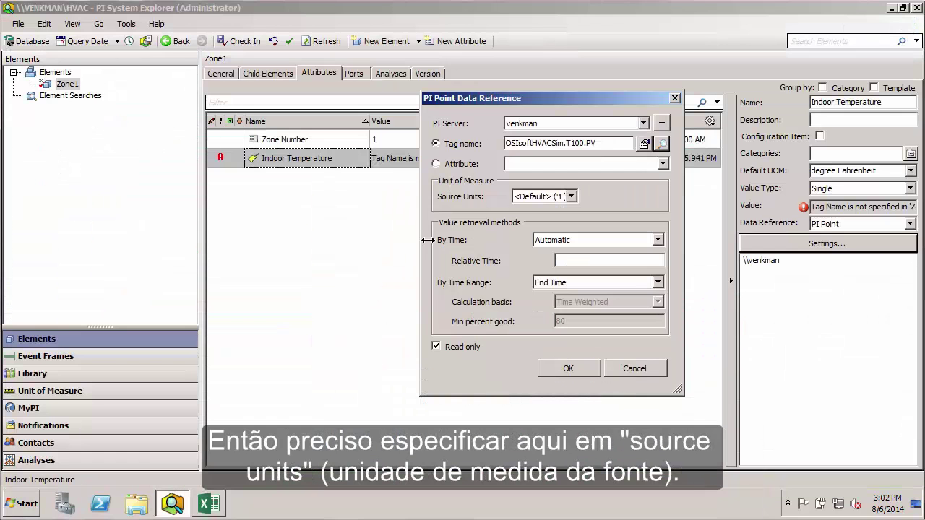
Step: Set the T100 reference's source units to °C so Indoor Temperature reads 72.07579 °F
left_click(571, 196)
left_click(550, 217)
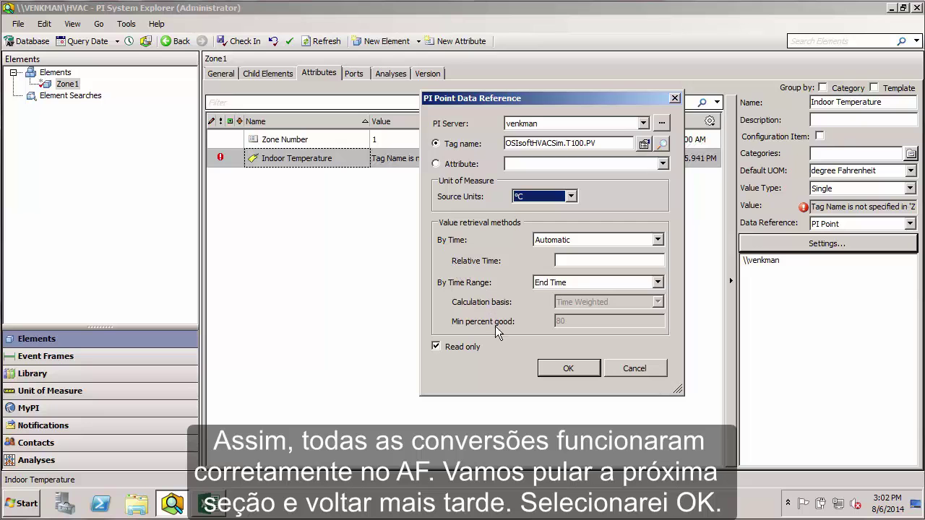
left_click(561, 367)
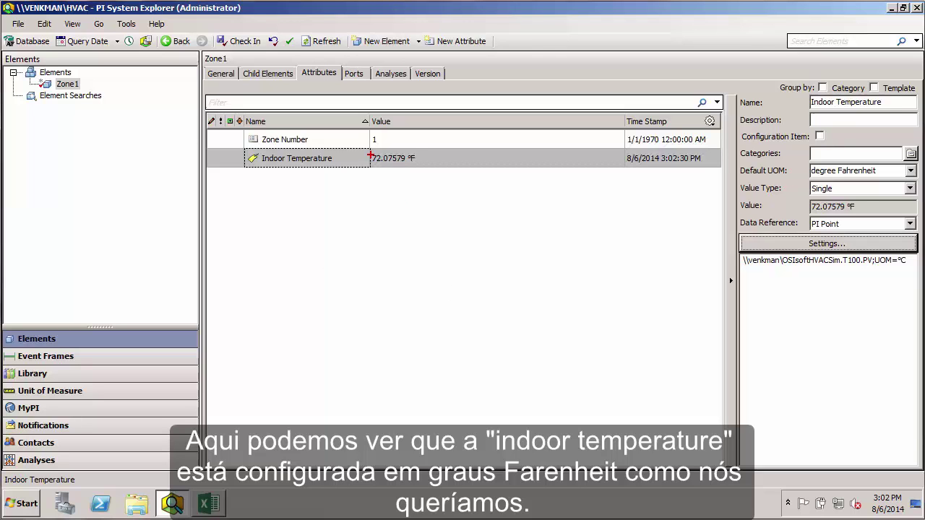
Step: Review Indoor Temperature's value and Single value type, then return to the Excel workbook
left_click_drag(367, 151, 419, 170)
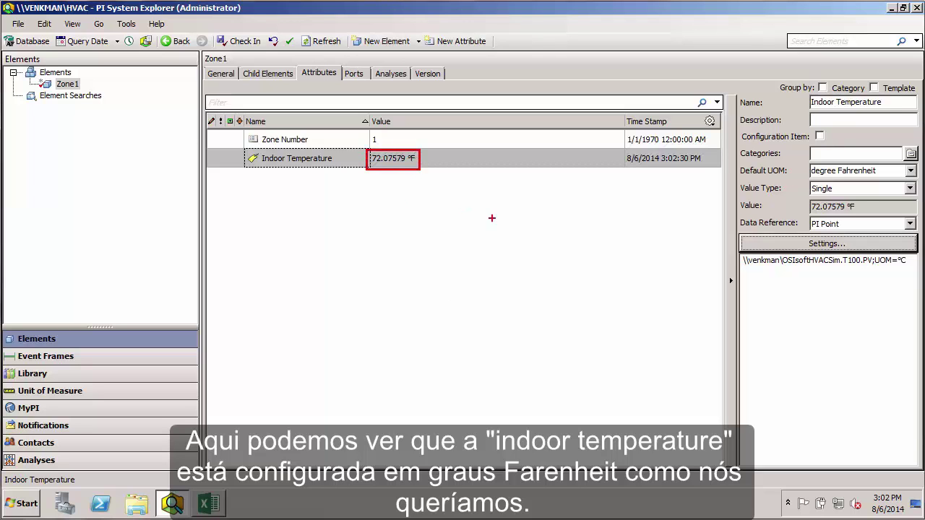
mouse_move(738, 179)
left_mouse_down()
mouse_move(748, 189)
mouse_move(835, 195)
left_mouse_up()
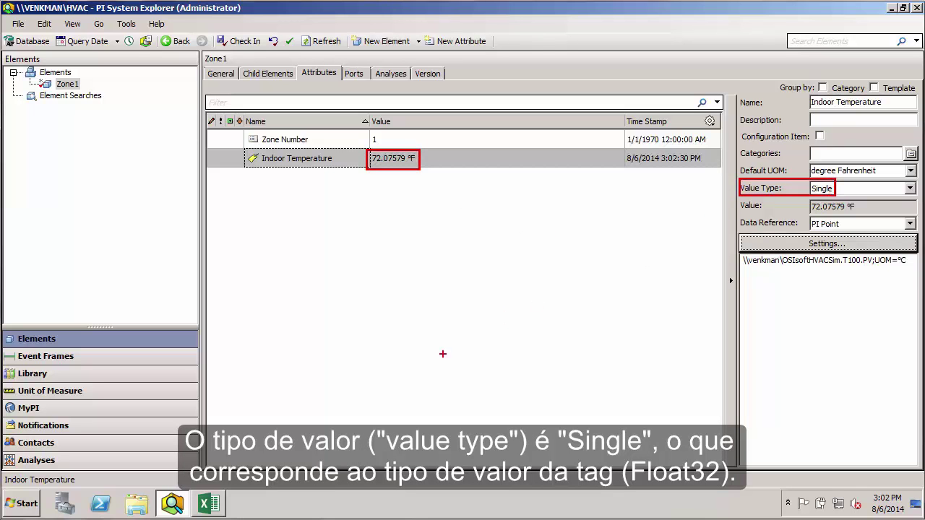
key("Escape")
Step: Confirm in the Excel tag workbook that T100 is a Float32 point, then return to PI System Explorer
left_click(209, 503)
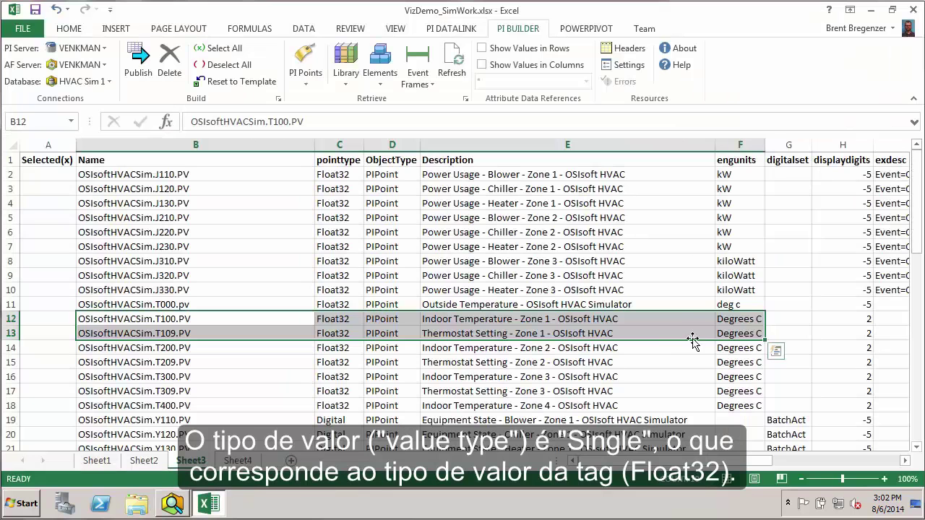
left_click(343, 321)
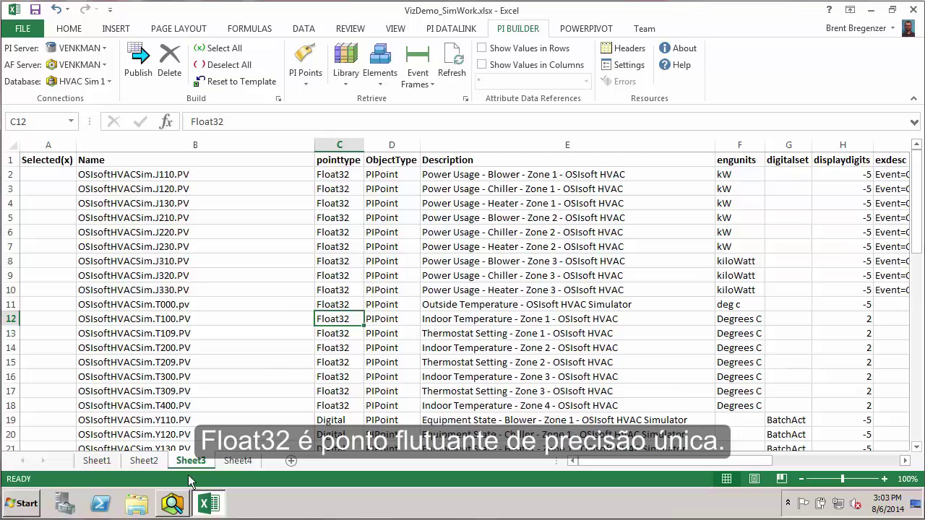
key("alt+Tab")
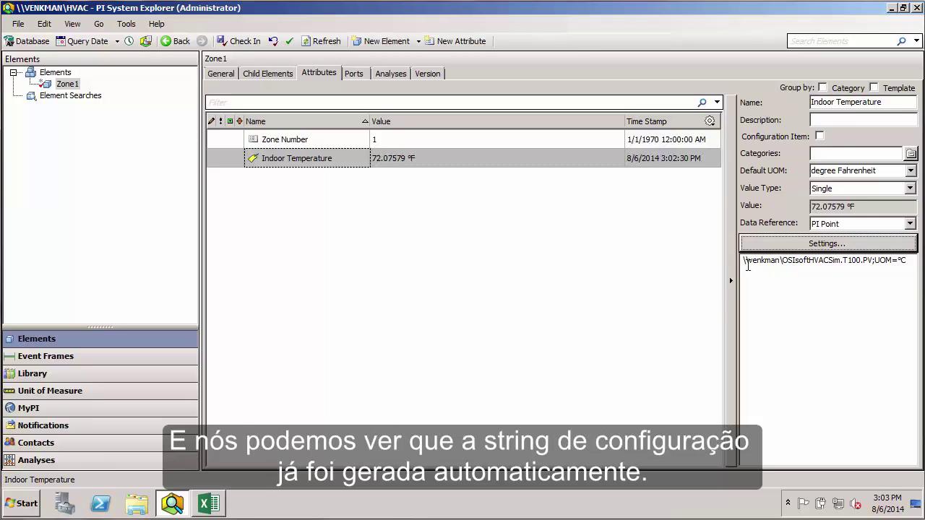
left_click_drag(742, 260, 909, 261)
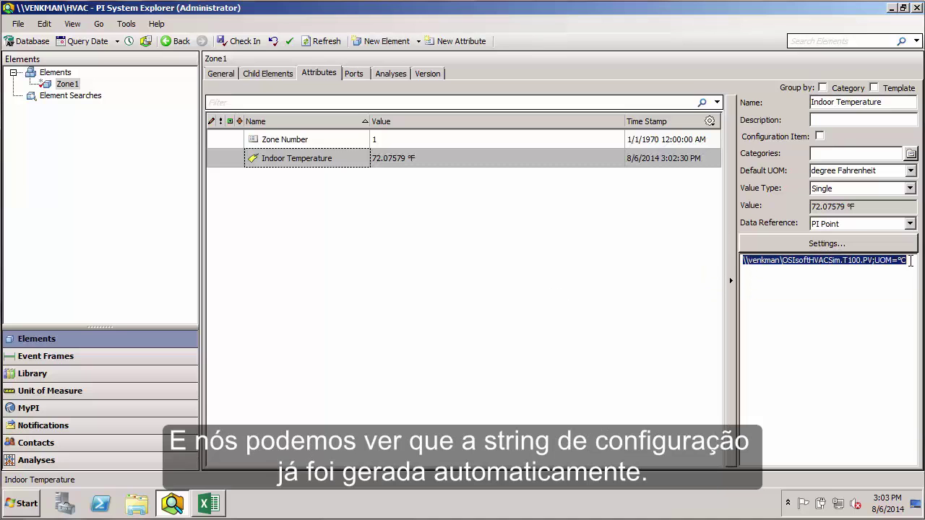
left_click(811, 302)
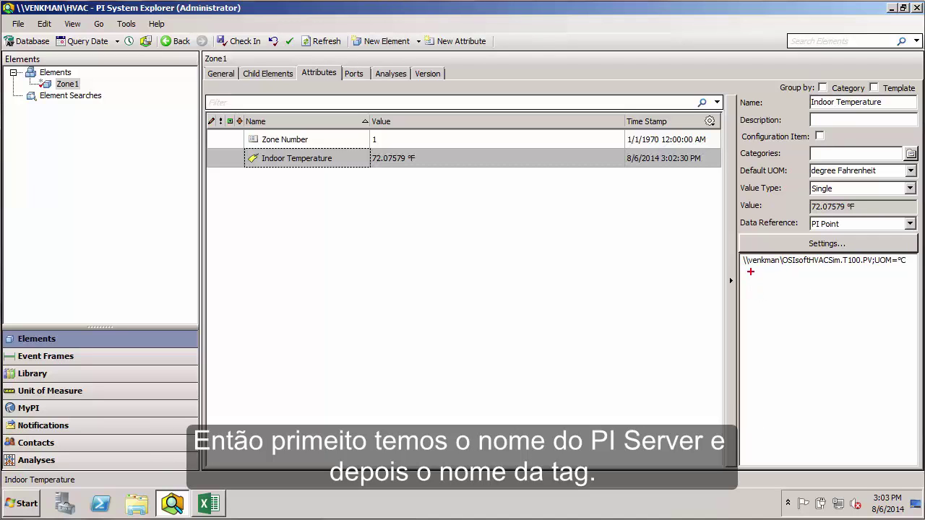
left_click_drag(748, 265, 774, 265)
left_click_drag(789, 267, 866, 266)
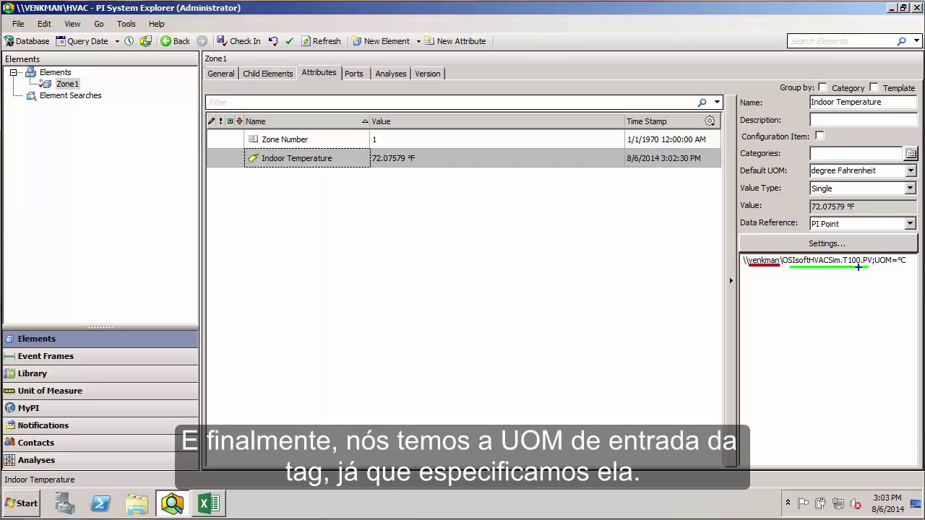
left_click_drag(880, 265, 913, 266)
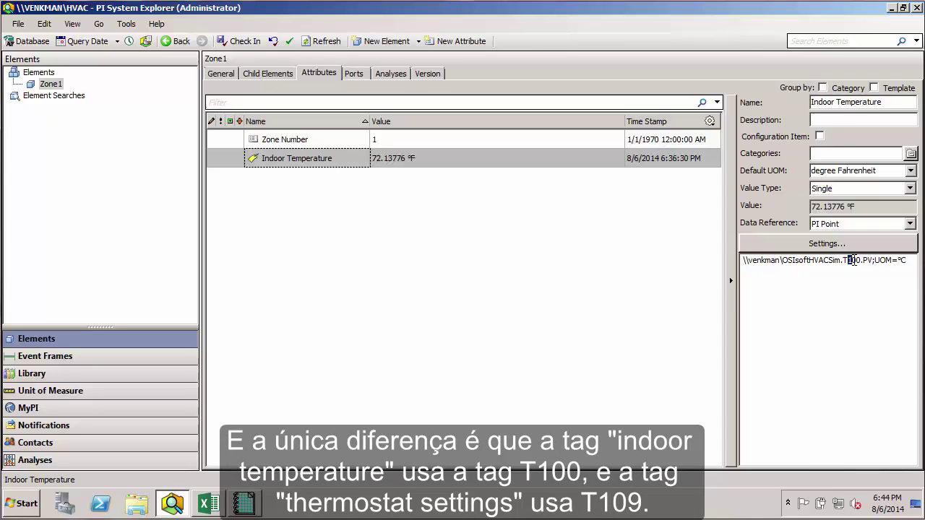
Step: Copy Indoor Temperature, paste it into Zone1, and rename the copy 'Thermostat Setting'
left_click_drag(848, 260, 861, 260)
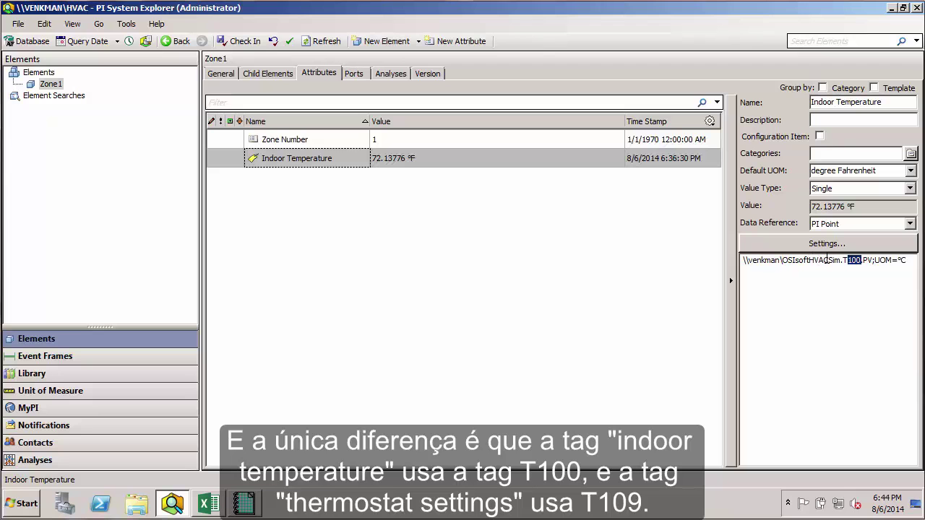
right_click(304, 160)
left_click(348, 339)
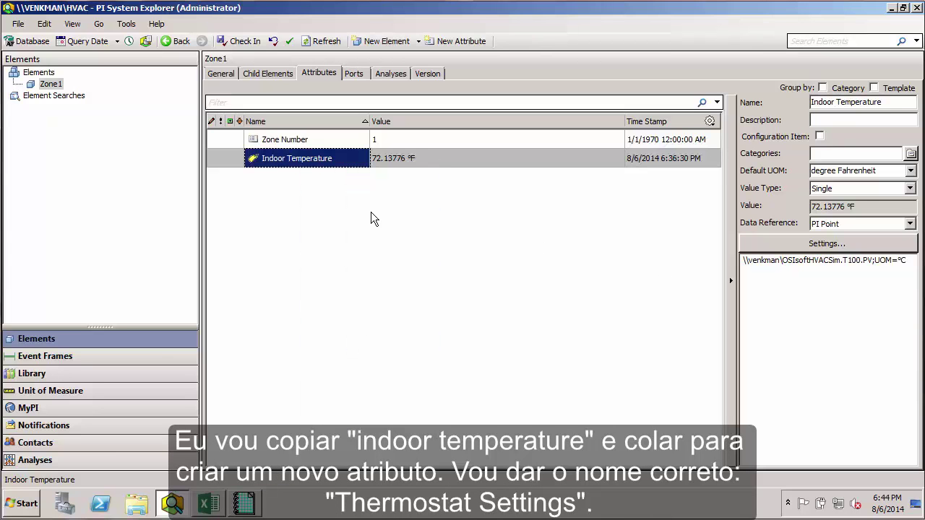
right_click(371, 212)
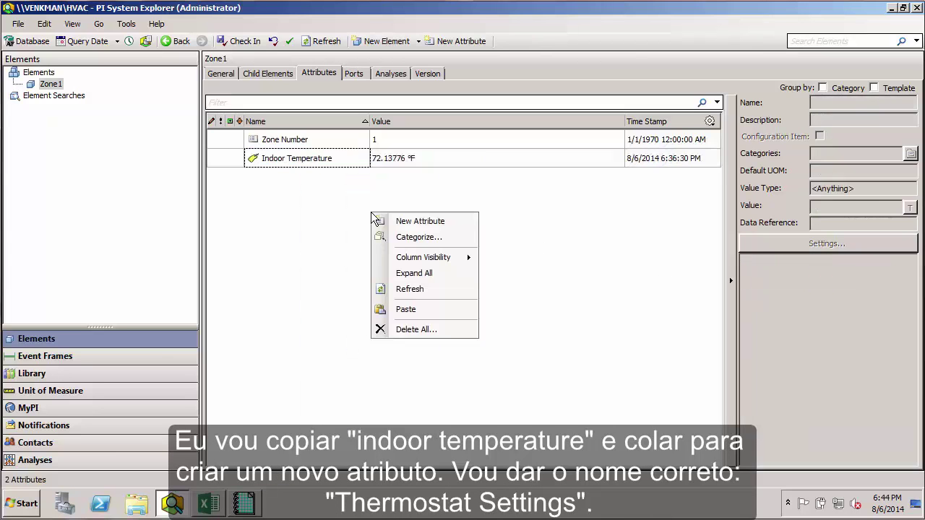
left_click(406, 309)
left_click_drag(912, 102, 756, 102)
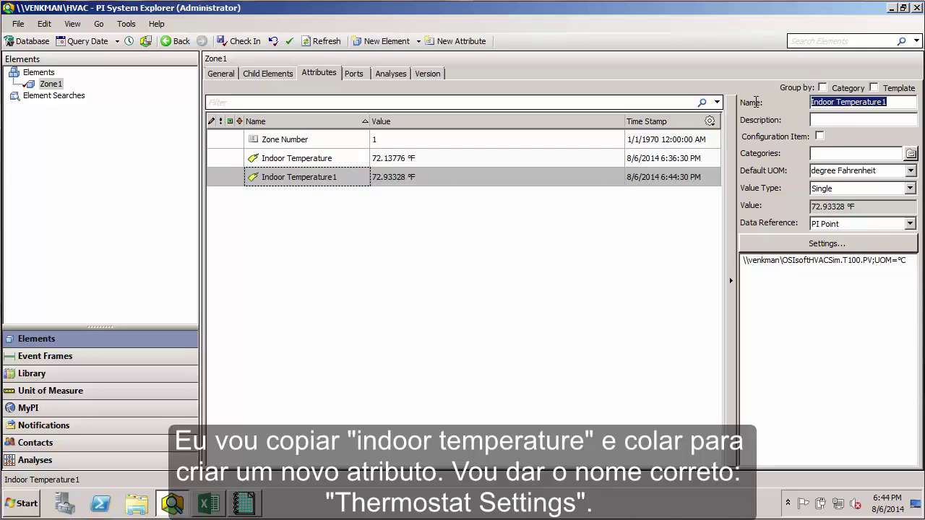
type("Thermosta")
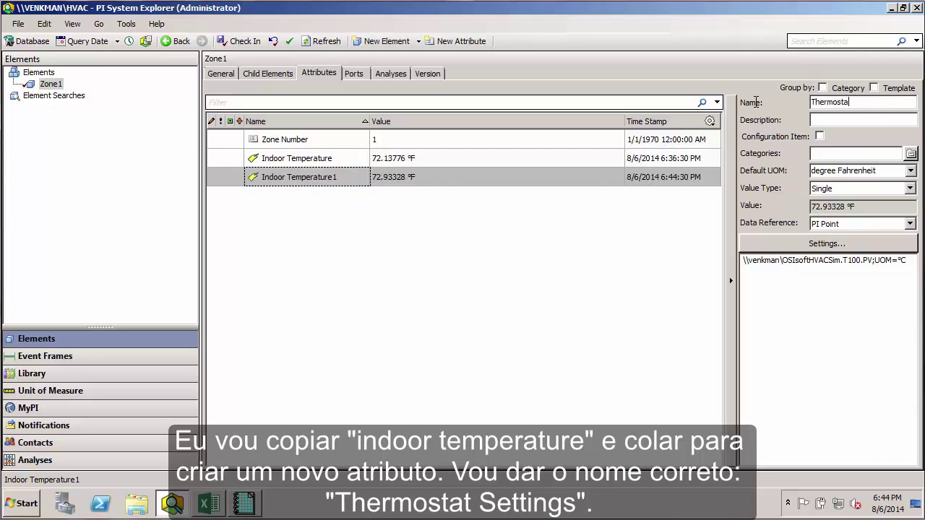
type("t Setting")
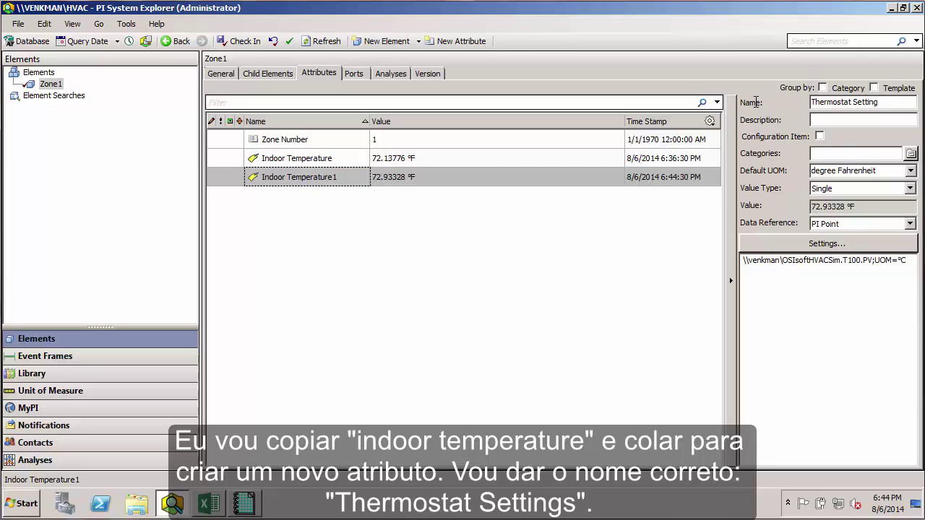
Step: Change the reference tag from T100 to T109 so Thermostat Setting reads 71.99999 °F
left_click(857, 263)
left_click(857, 263)
key("BackSpace")
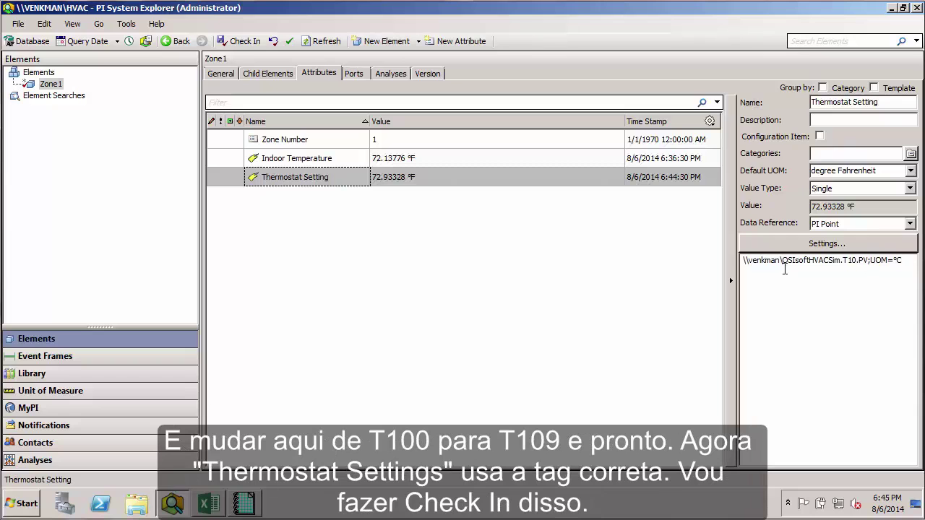
type("9")
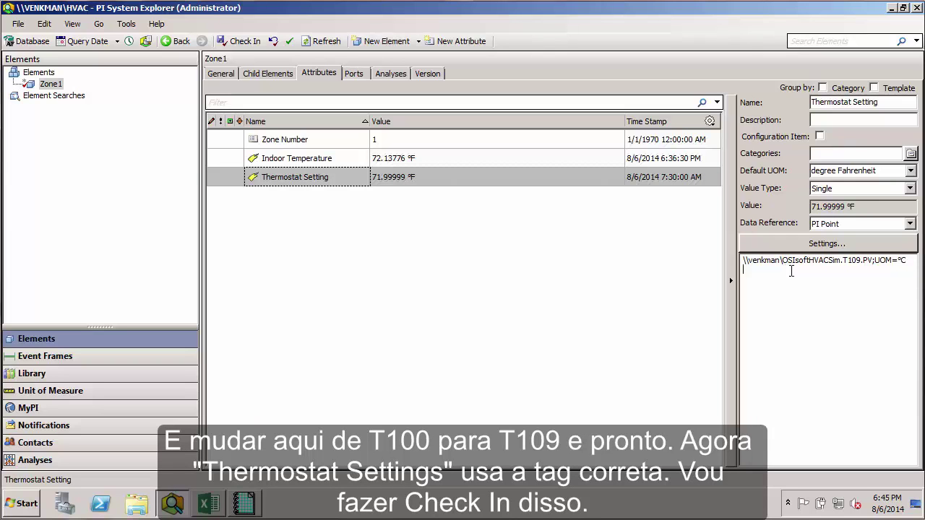